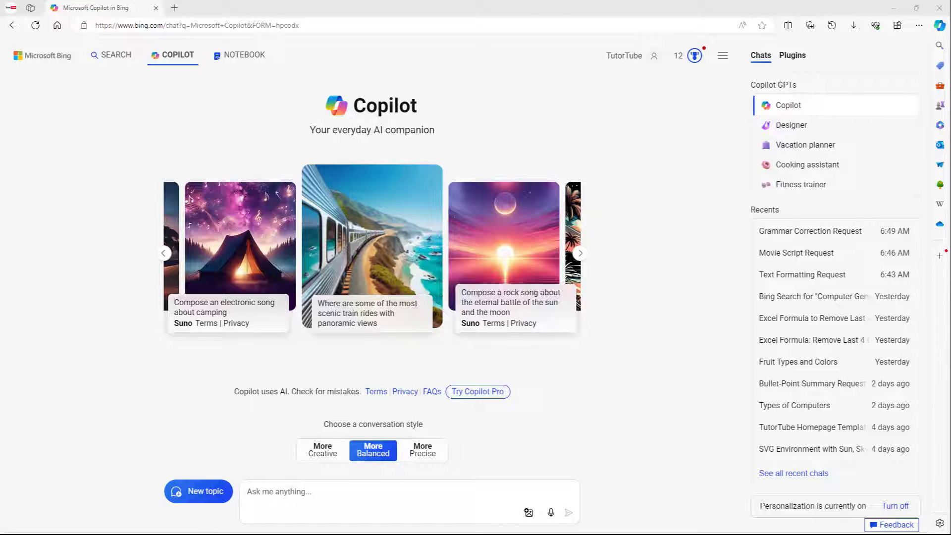
# Send Copilot the request 'For the message I am going to send next. Correct its grammar'
pyautogui.click(327, 494)
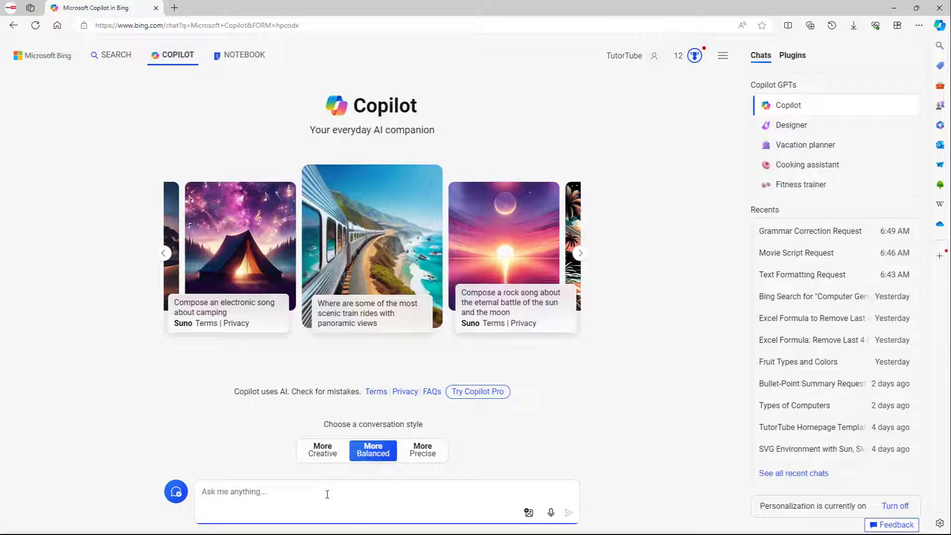
pyautogui.write('For the mes')
pyautogui.write('sage I am going t')
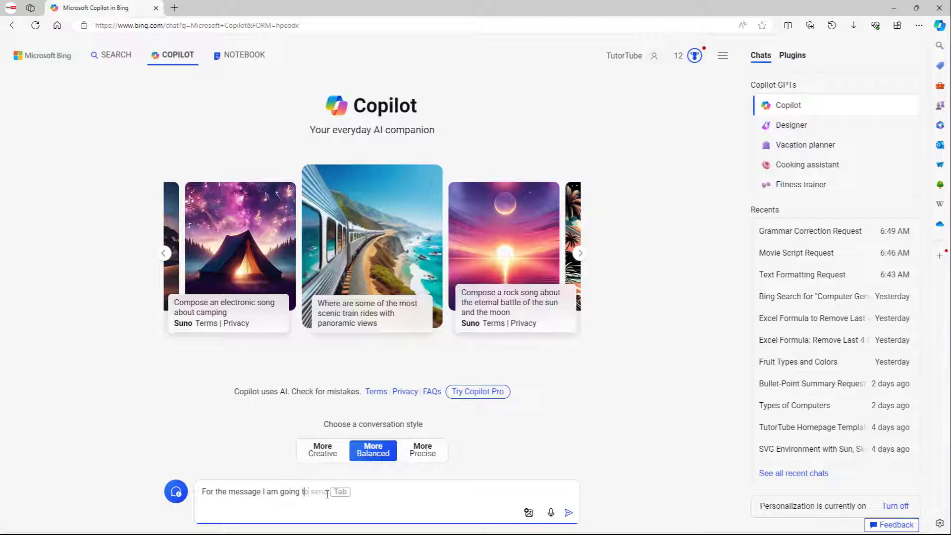
pyautogui.write('o sen')
pyautogui.write('d next. Correct ')
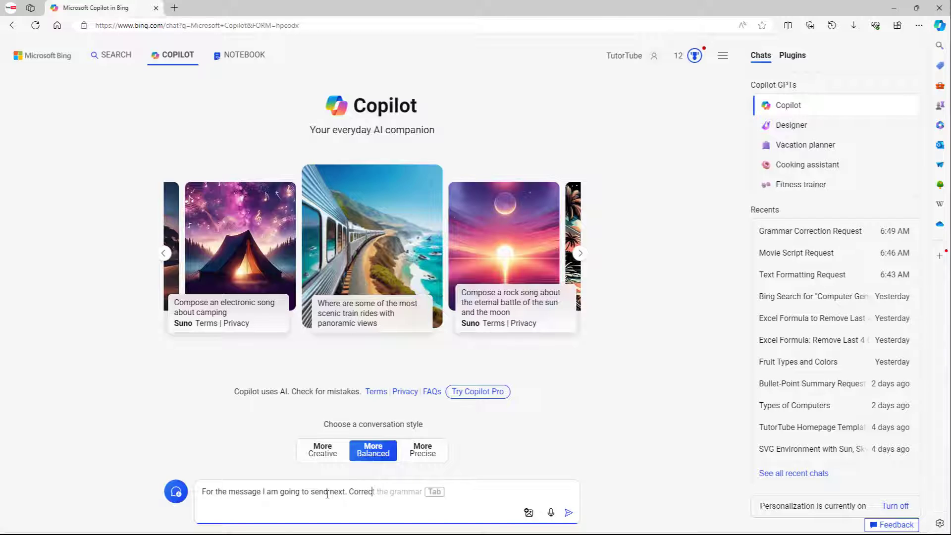
pyautogui.write('ios ')
pyautogui.write('grammar\\')
pyautogui.press('Return')
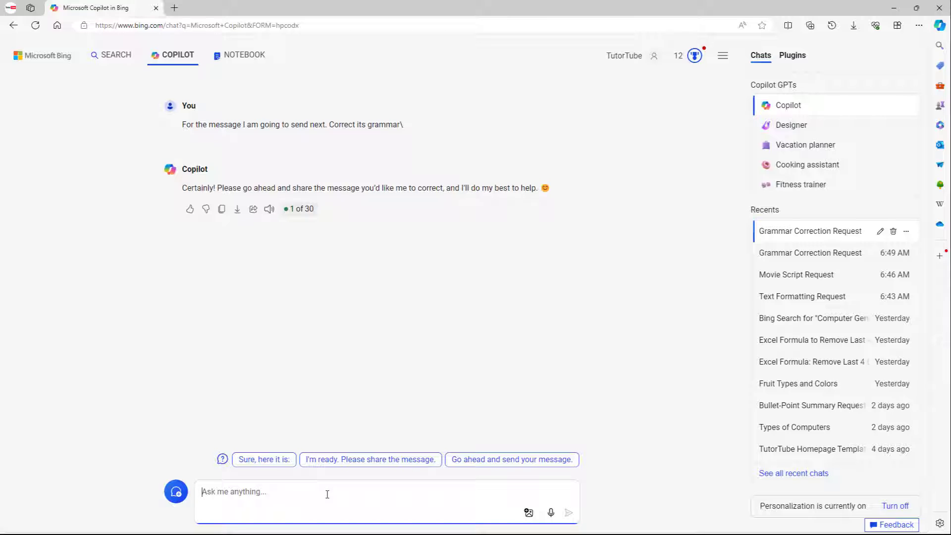
pyautogui.write('My name is')
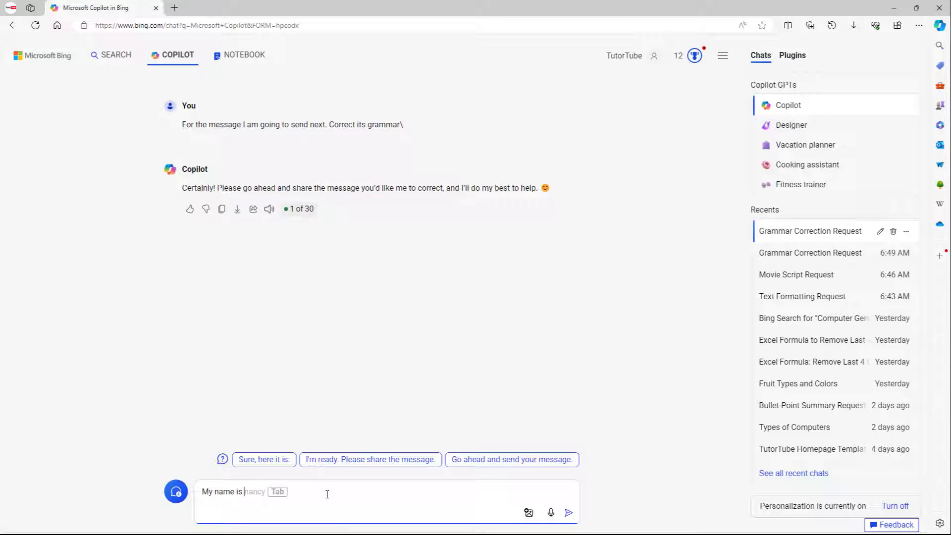
# Edit the draft to read 'My name Sam. I likke goiing shopping fun time.', adding the period after Sam
pyautogui.press('BackSpace')
pyautogui.write('S')
pyautogui.write('am. I ')
pyautogui.write('likke gpoin')
pyautogui.write('g')
pyautogui.press('BackSpace')
pyautogui.press('BackSpace')
pyautogui.press('BackSpace')
pyautogui.press('BackSpace')
pyautogui.press('BackSpace')
pyautogui.press('BackSpace')
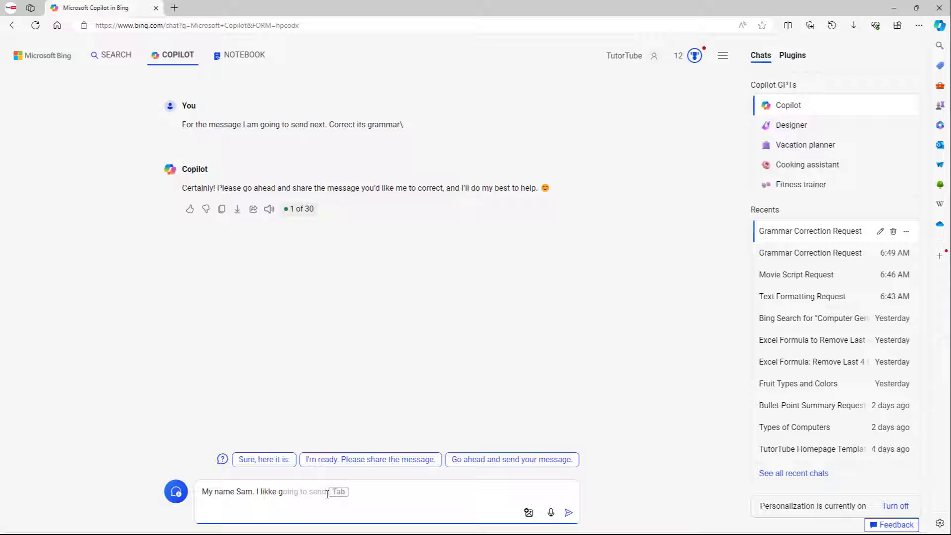
pyautogui.write('oin')
pyautogui.press('BackSpace')
pyautogui.write('ing sho')
pyautogui.write('pping fun ')
pyautogui.write('time.')
pyautogui.moveTo(299, 493); pyautogui.dragTo(289, 494)
pyautogui.click(254, 491)
pyautogui.write('.')
# Send the misspelled message and highlight the reply 'My name is Sam. I enjoy going shopping during my free time.'
pyautogui.press('Return')
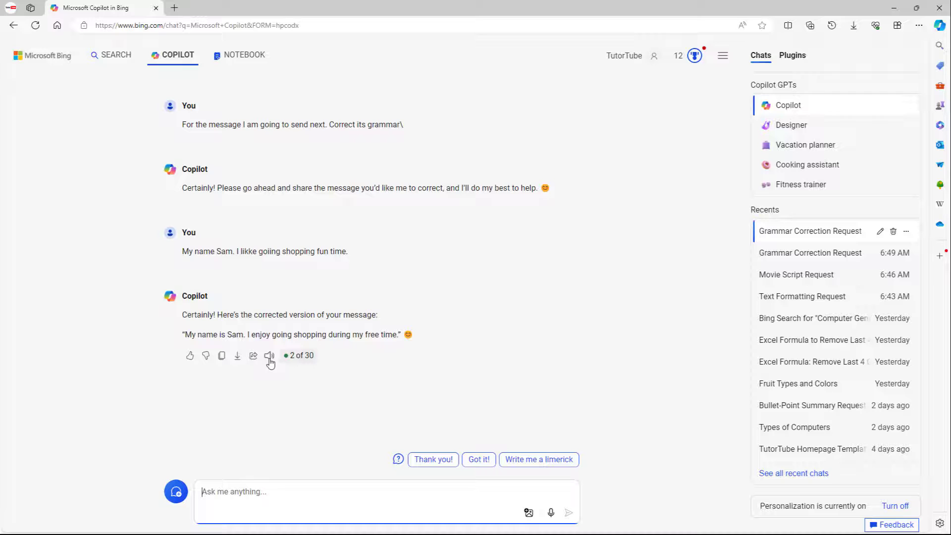
pyautogui.moveTo(207, 334); pyautogui.dragTo(377, 334)
pyautogui.click(383, 334)
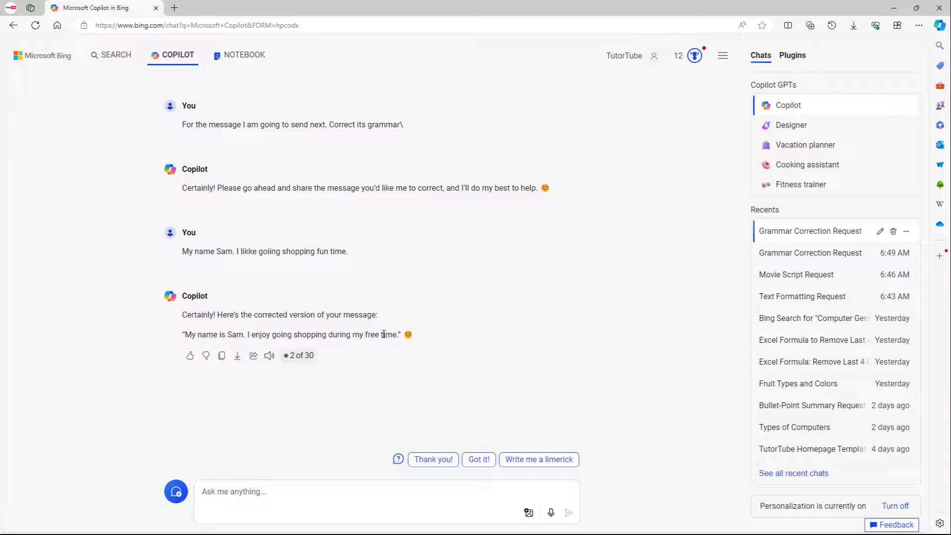